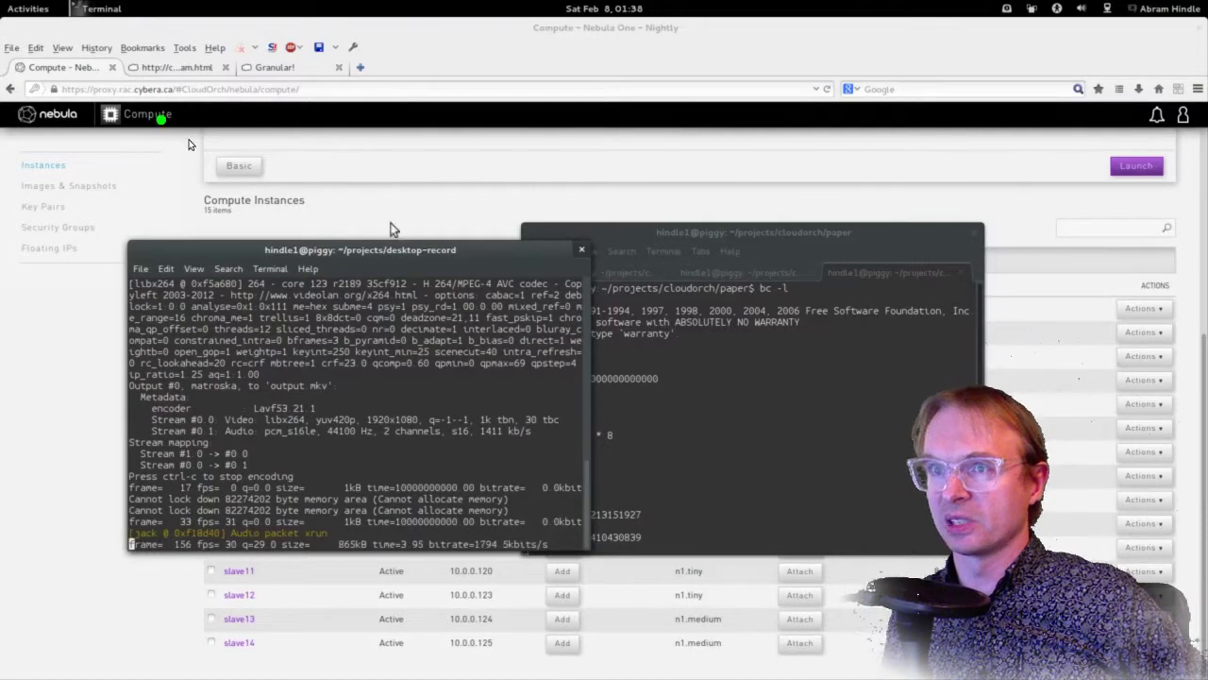
Bring up the Nebula One instance list, check the JACK workspace, then return to stream.html.
click(385, 26)
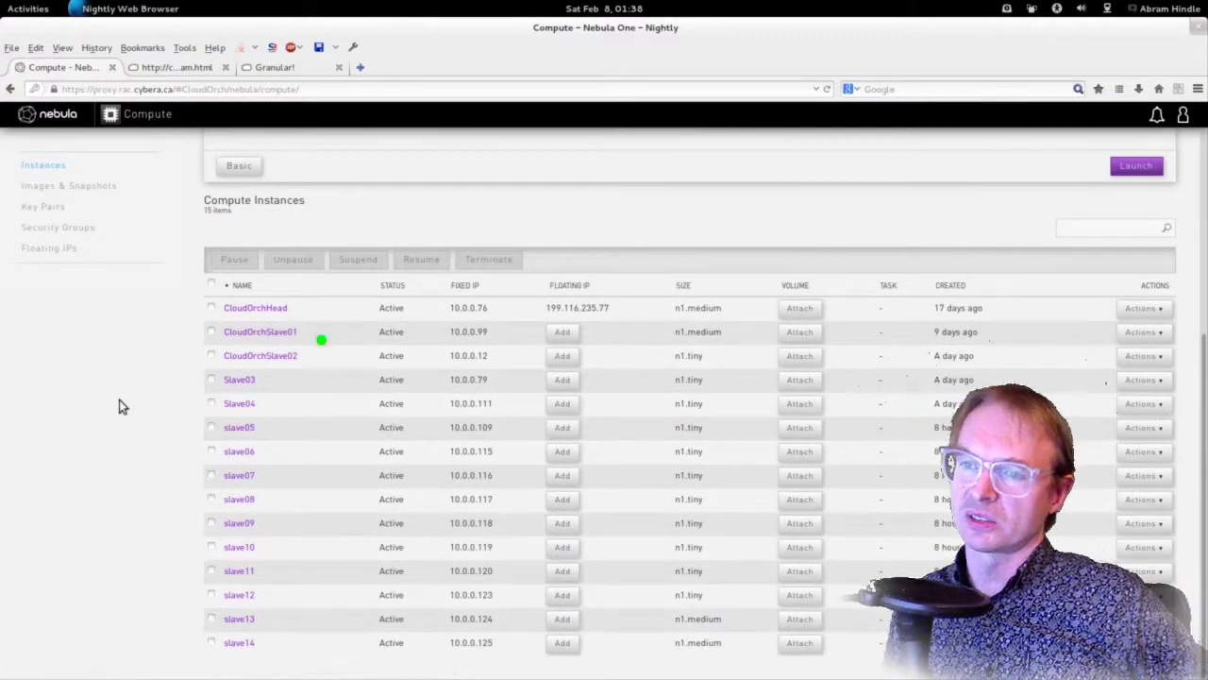
key(ctrl+alt+Down)
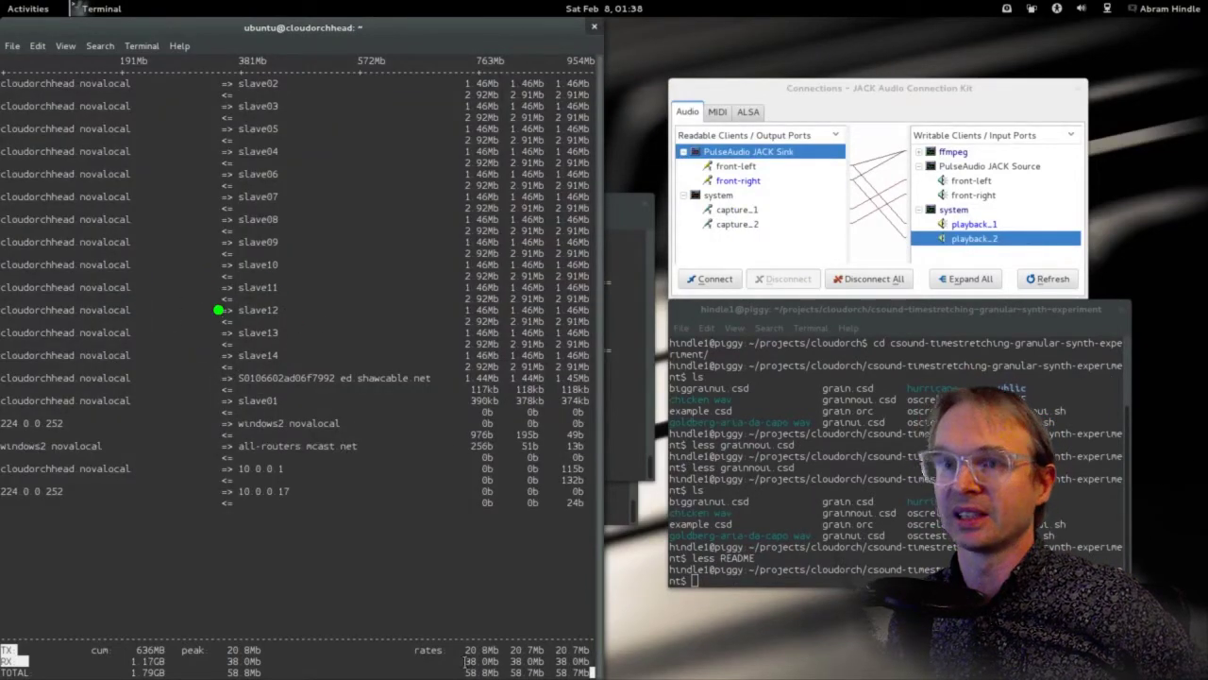
key(ctrl+alt+Up)
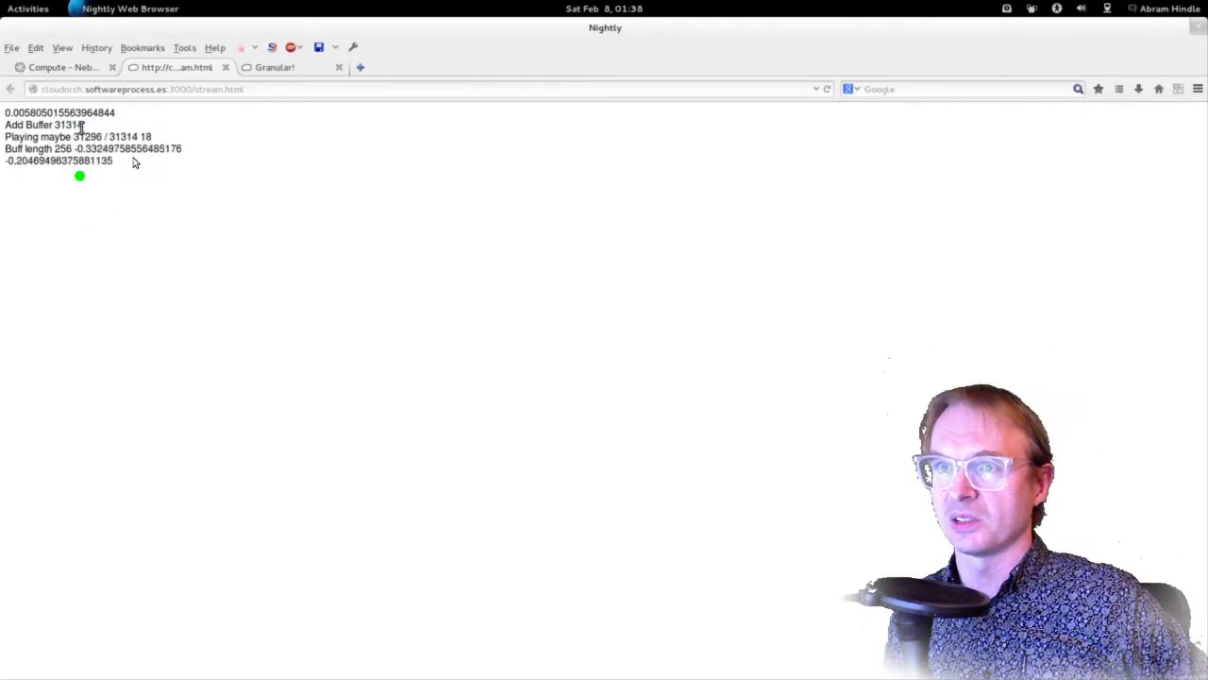
In the Granular! controller, lower slave11's gkFreq and gkFreqRand and raise slave09's gkDens.
click(283, 67)
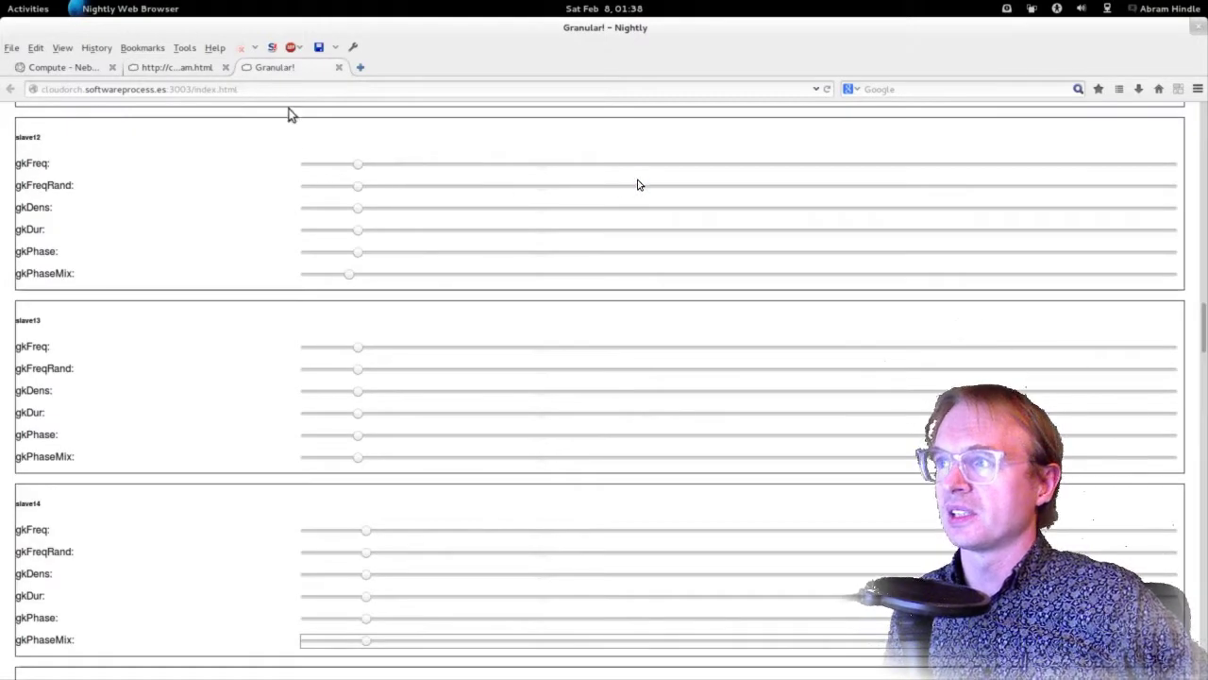
scroll(594, 237, up, 5)
scroll(594, 237, up, 1)
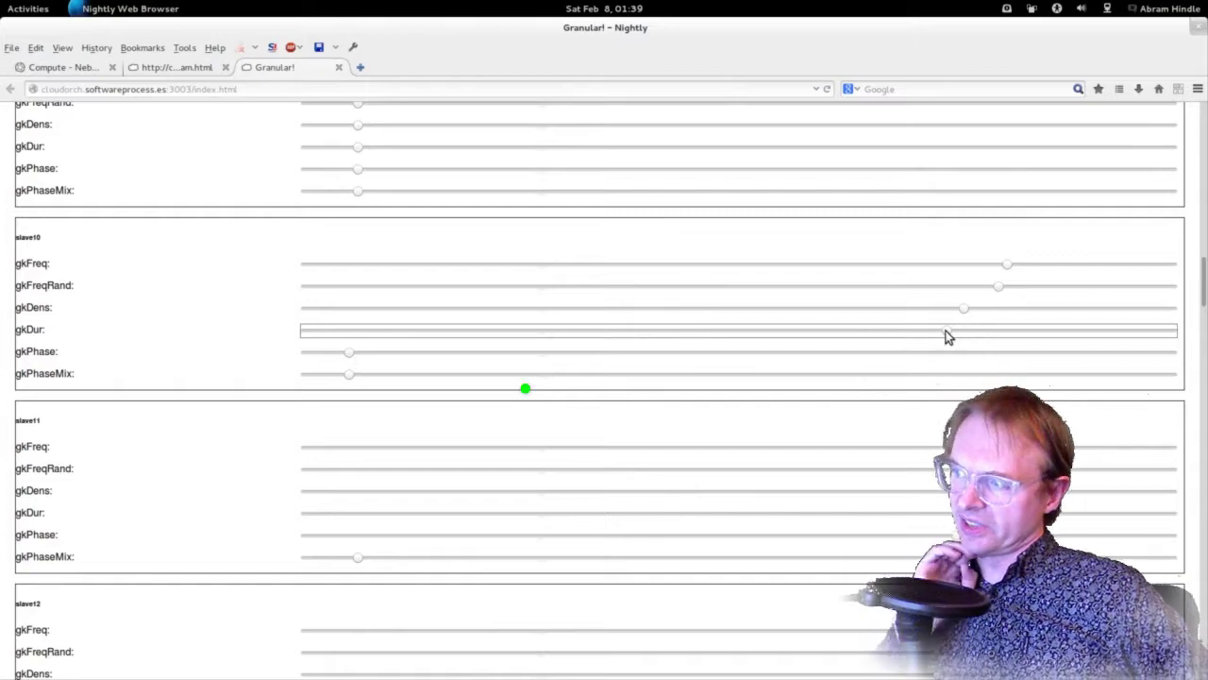
scroll(934, 332, down, 4)
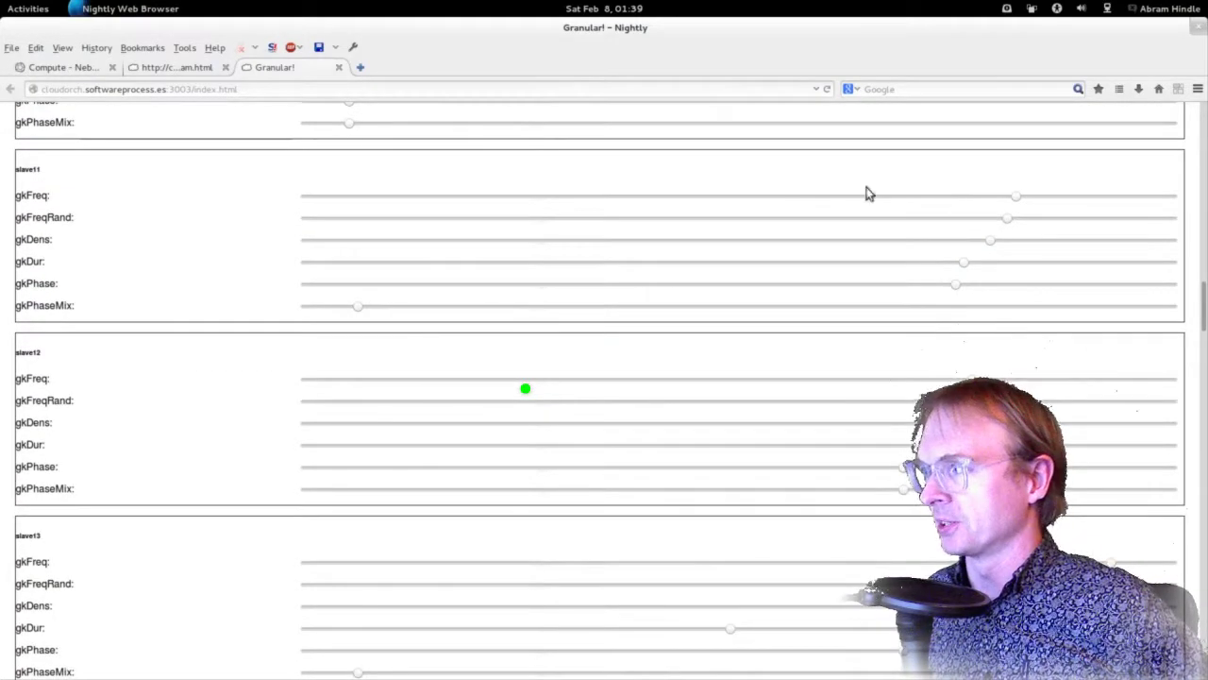
click(359, 194)
click(361, 218)
scroll(362, 274, up, 6)
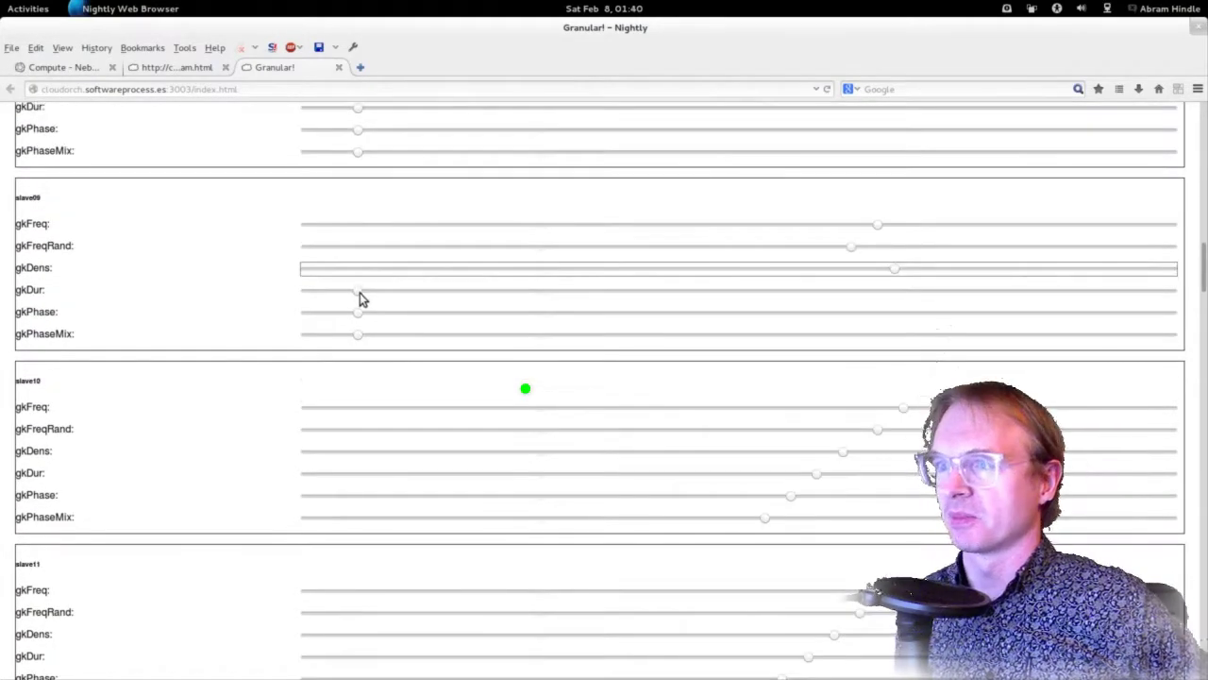
mouse_move(1139, 264)
mouse_down()
mouse_move(920, 267)
mouse_move(1119, 266)
mouse_up()
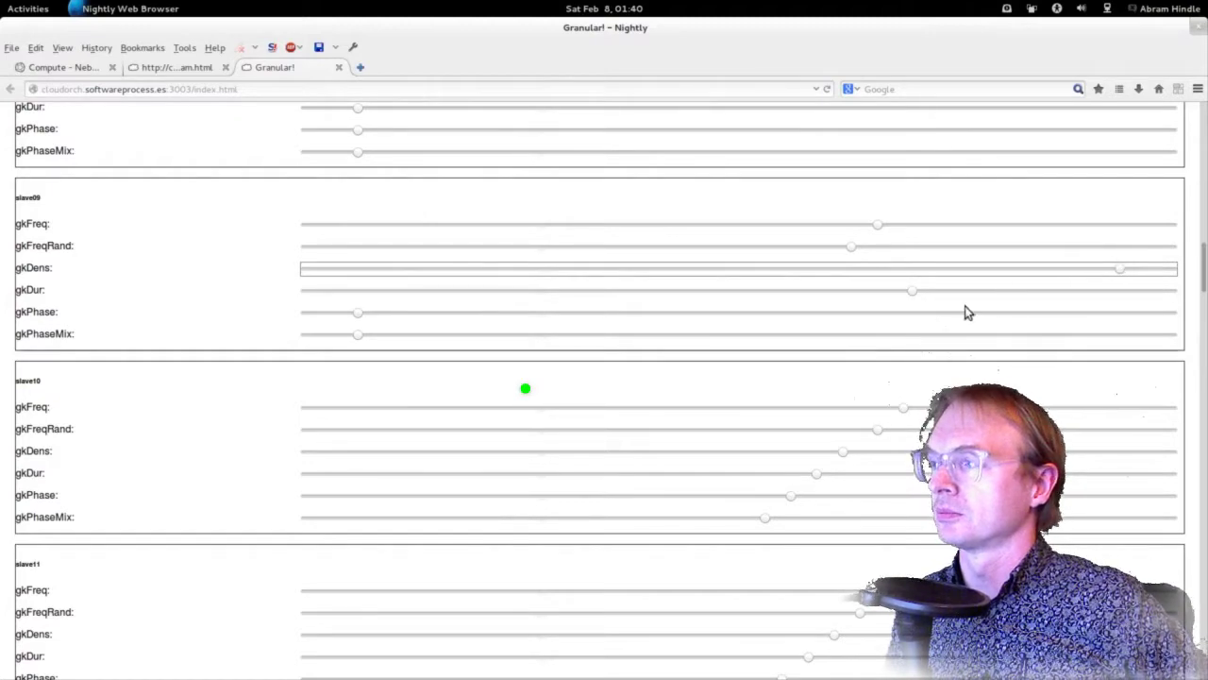
scroll(939, 324, up, 1)
scroll(939, 323, up, 2)
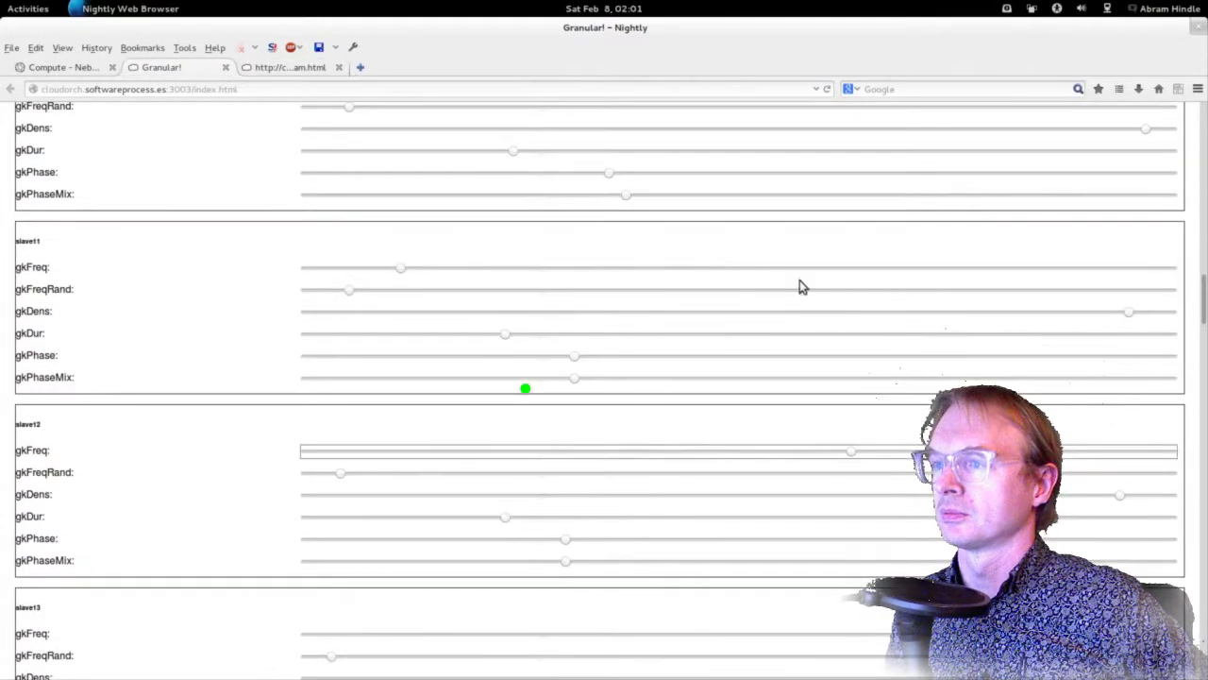
Set new gkFreq values for slave11, slave08, slave07, slave06 and slave05.
drag(800, 274, 770, 286)
scroll(756, 295, up, 3)
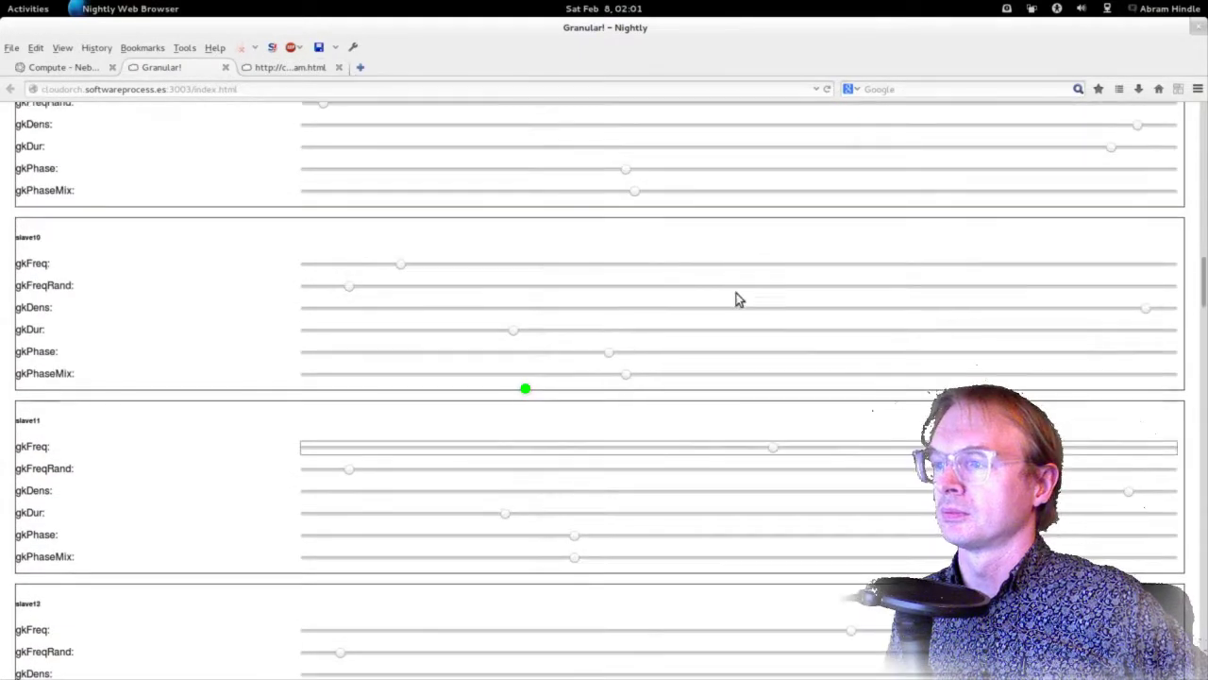
scroll(701, 272, up, 6)
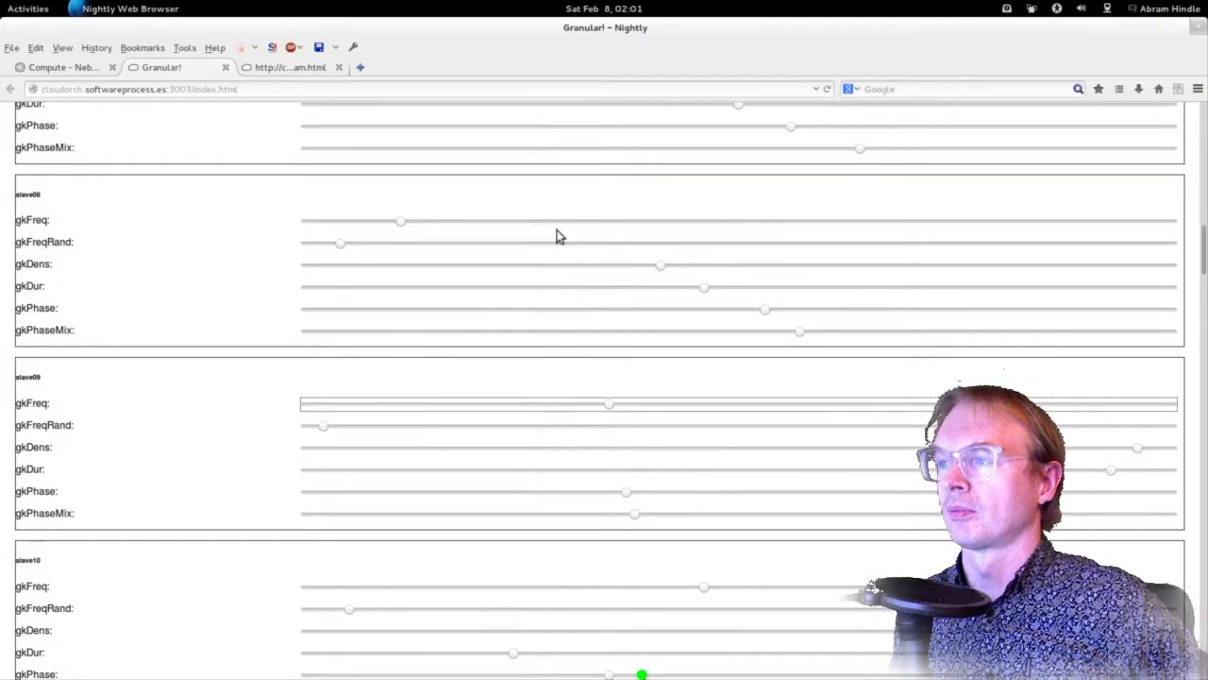
click(557, 223)
scroll(558, 281, up, 4)
click(533, 254)
scroll(534, 274, up, 3)
click(516, 250)
scroll(518, 274, up, 3)
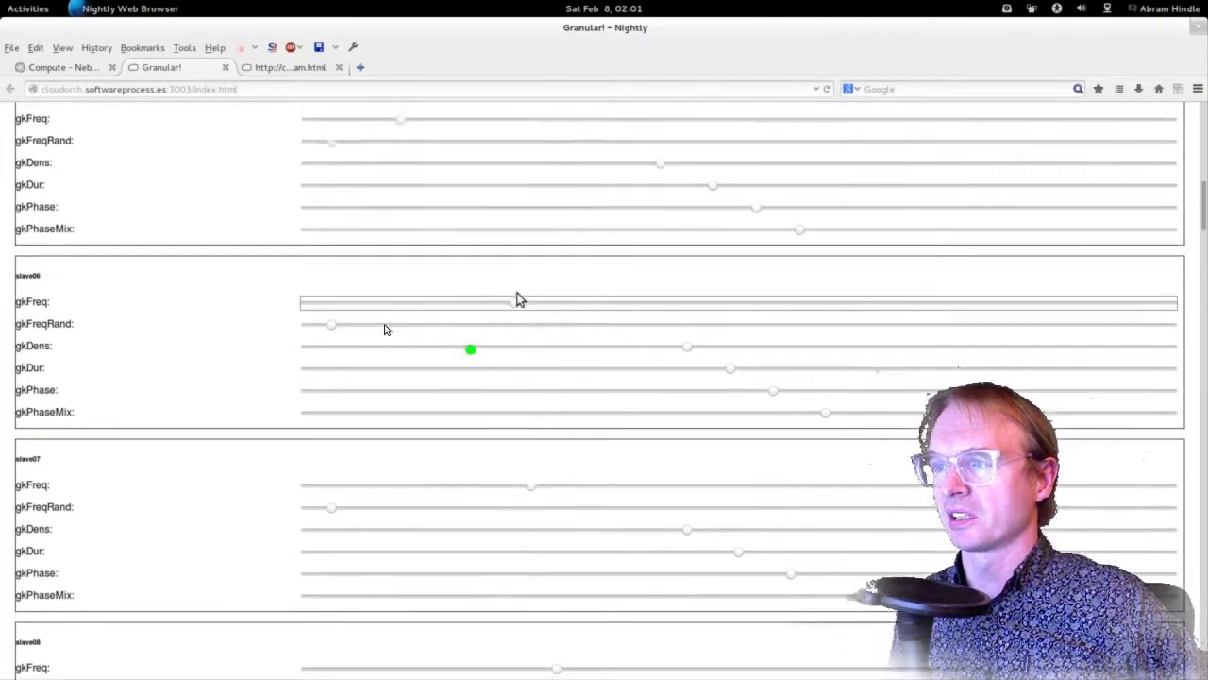
click(518, 247)
scroll(528, 279, up, 3)
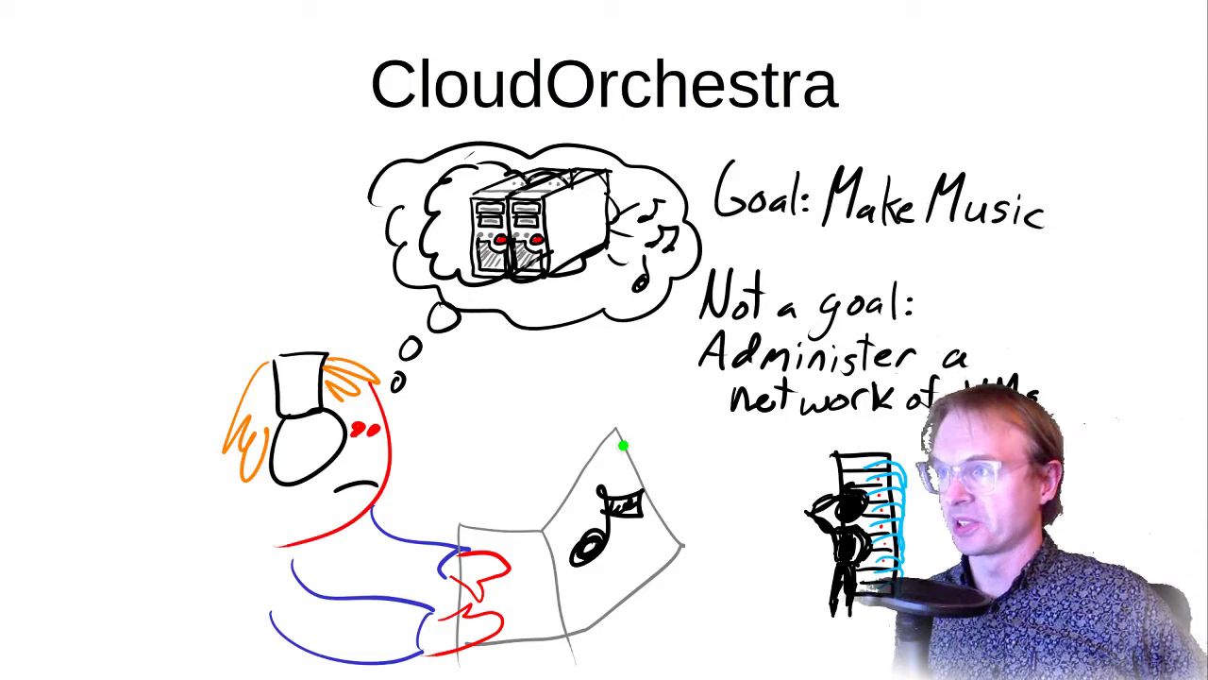
Advance from the Gulf of Execution slide to the Cloud Orchestra title card, then leave the slideshow.
key(Right)
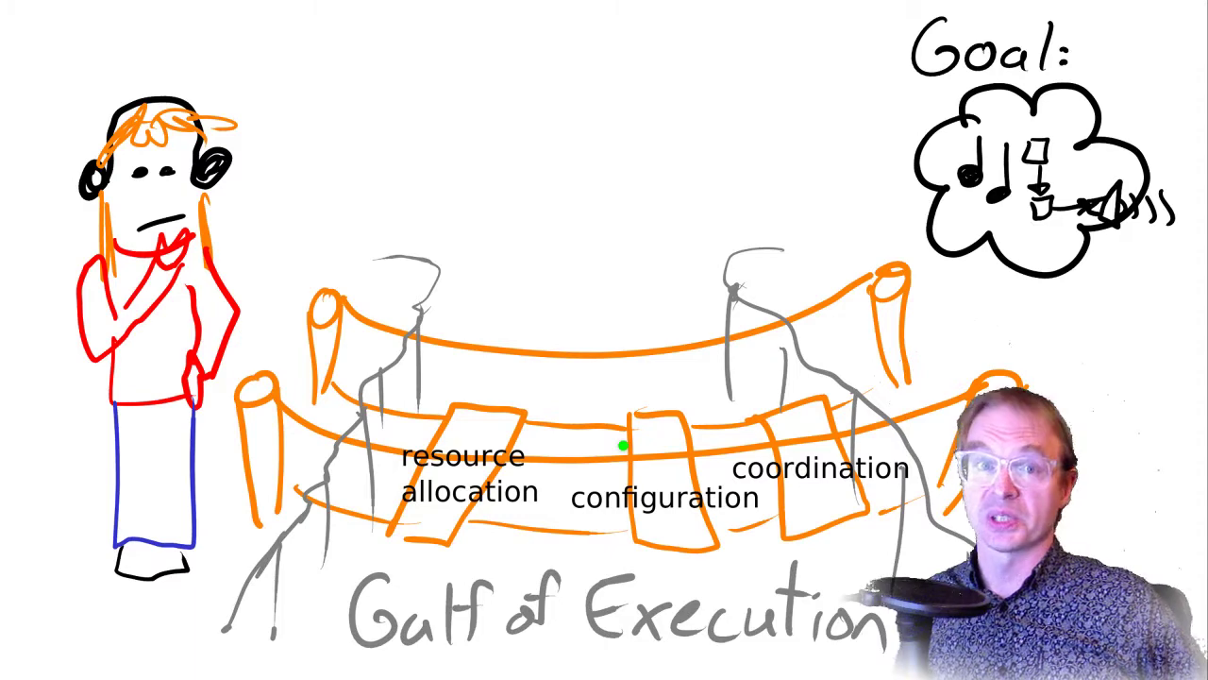
key(Page_Down)
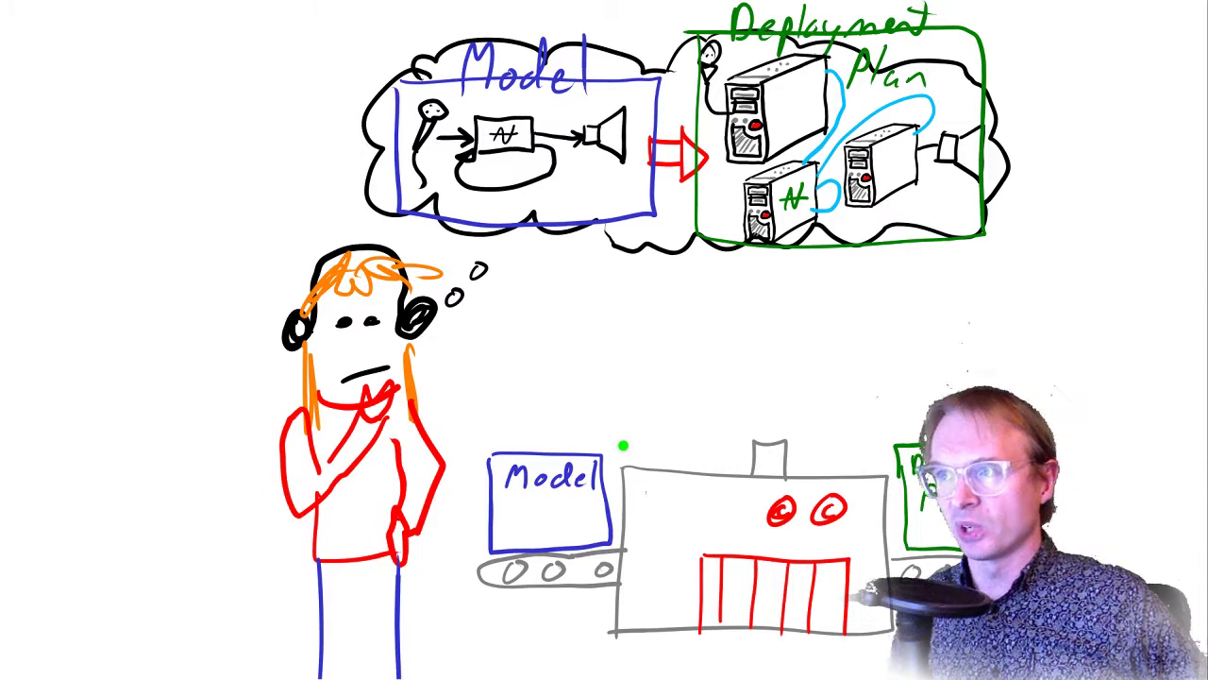
key(Page_Down)
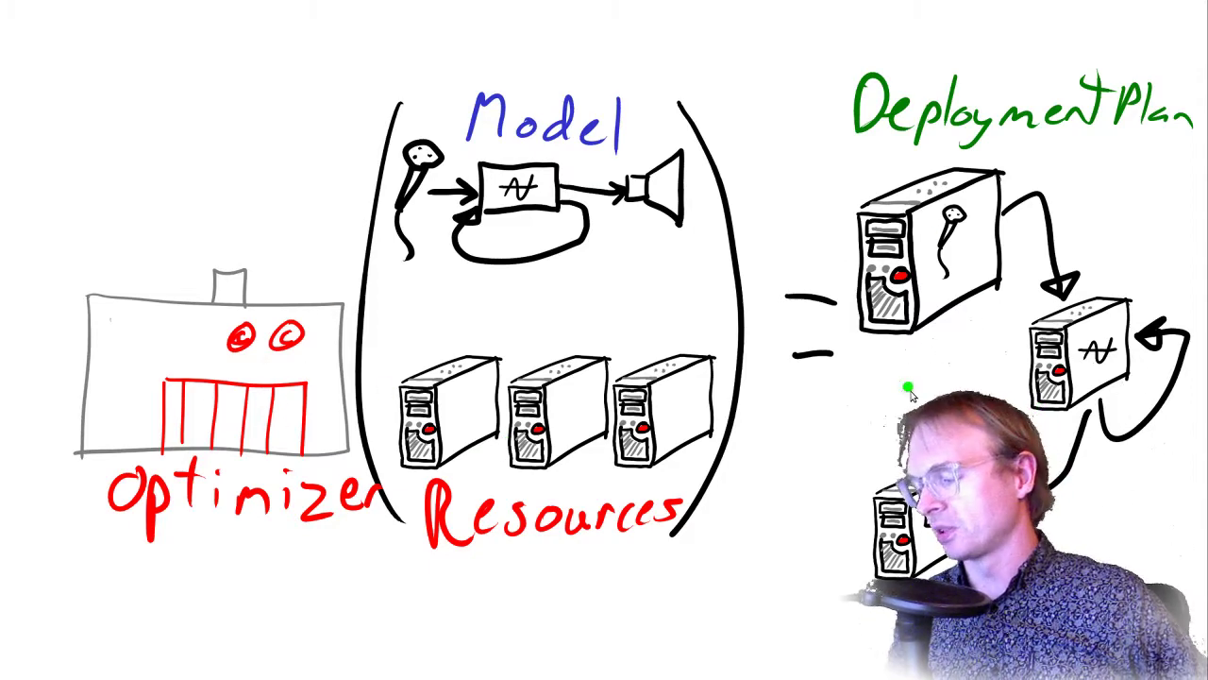
key(Right)
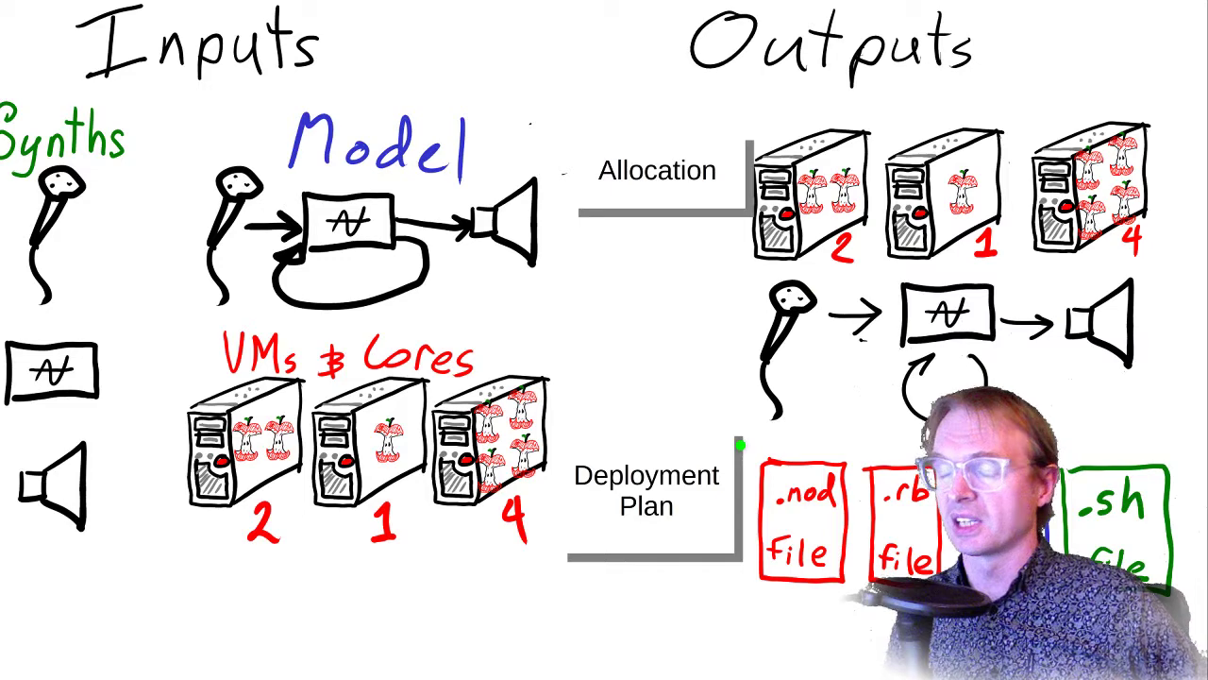
key(Right)
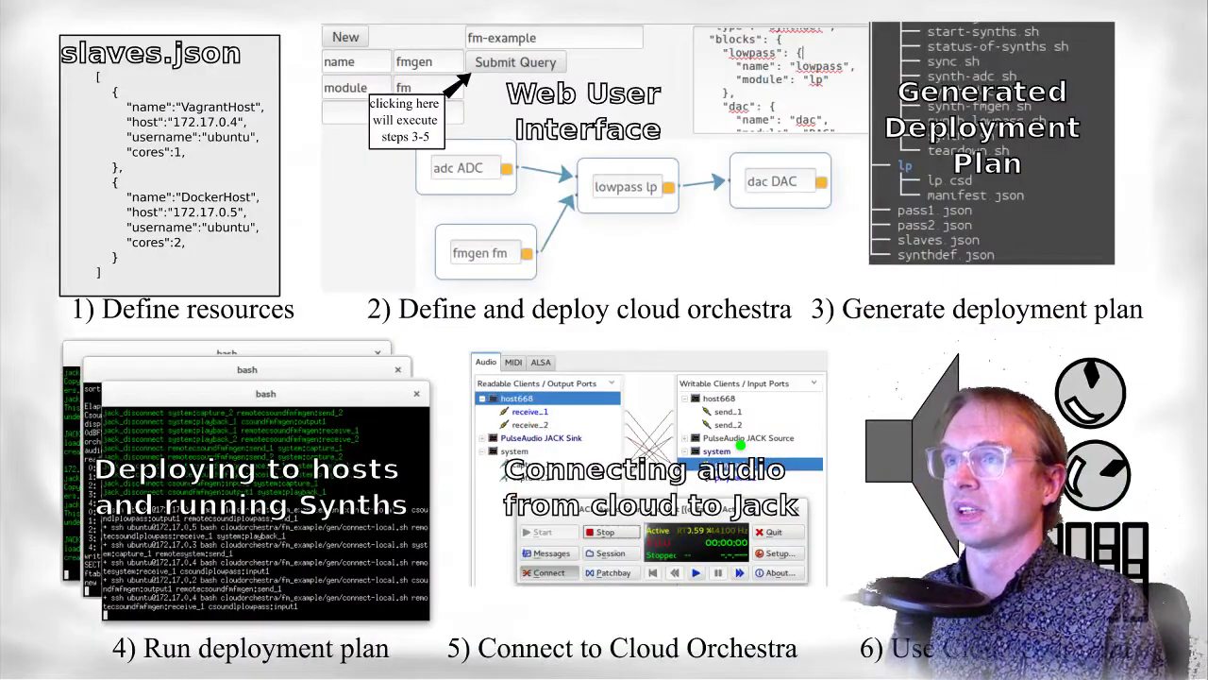
key(Right)
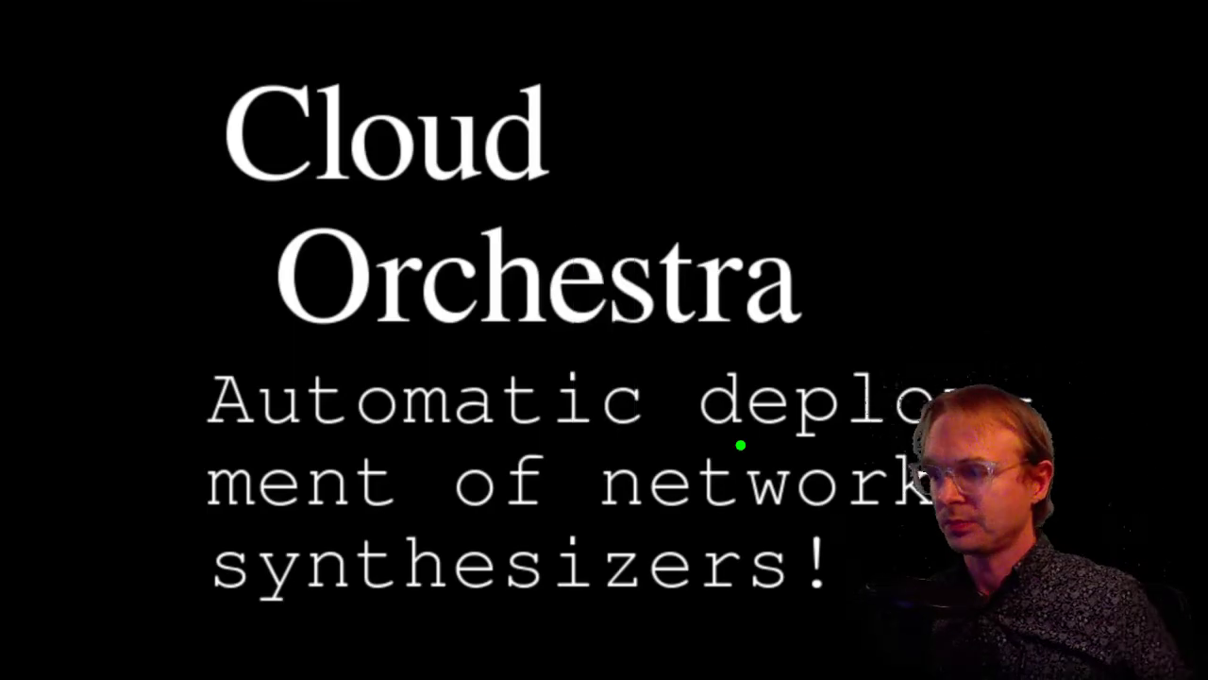
key(alt+Tab)
Add the 'dac DAC', 'fm1 fm' and 'lp1 lp' blocks to the synth graph.
click(423, 98)
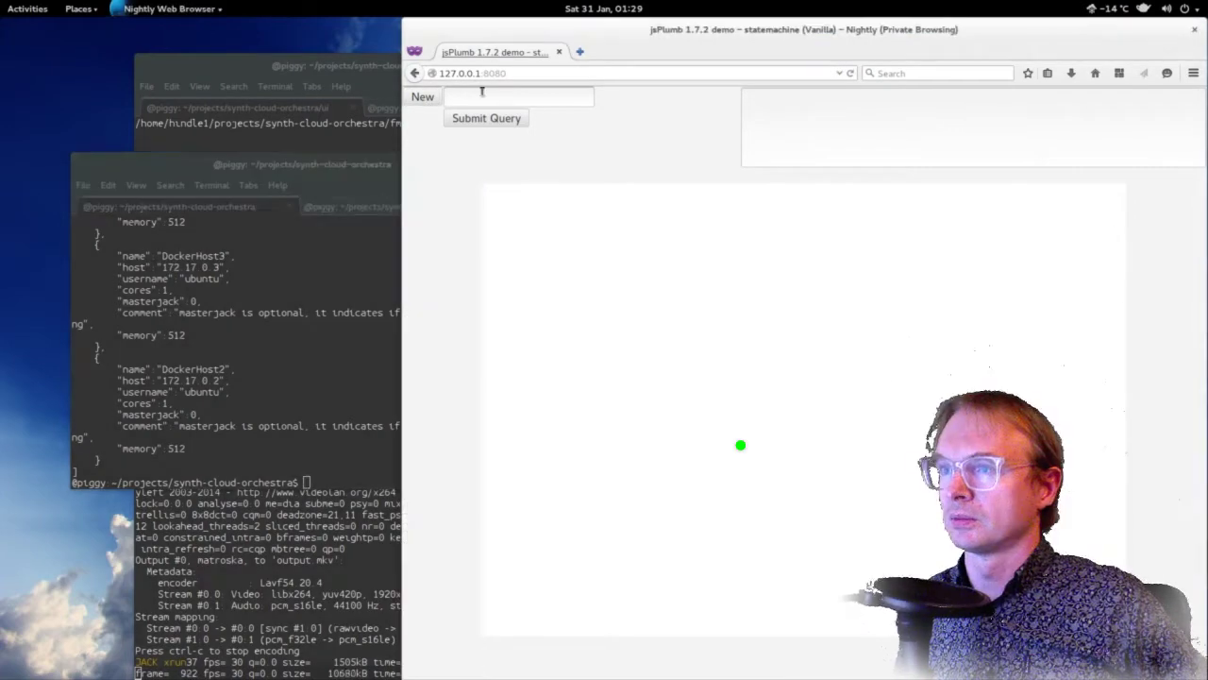
click(423, 97)
click(530, 209)
text(dac DAC)
key(Return)
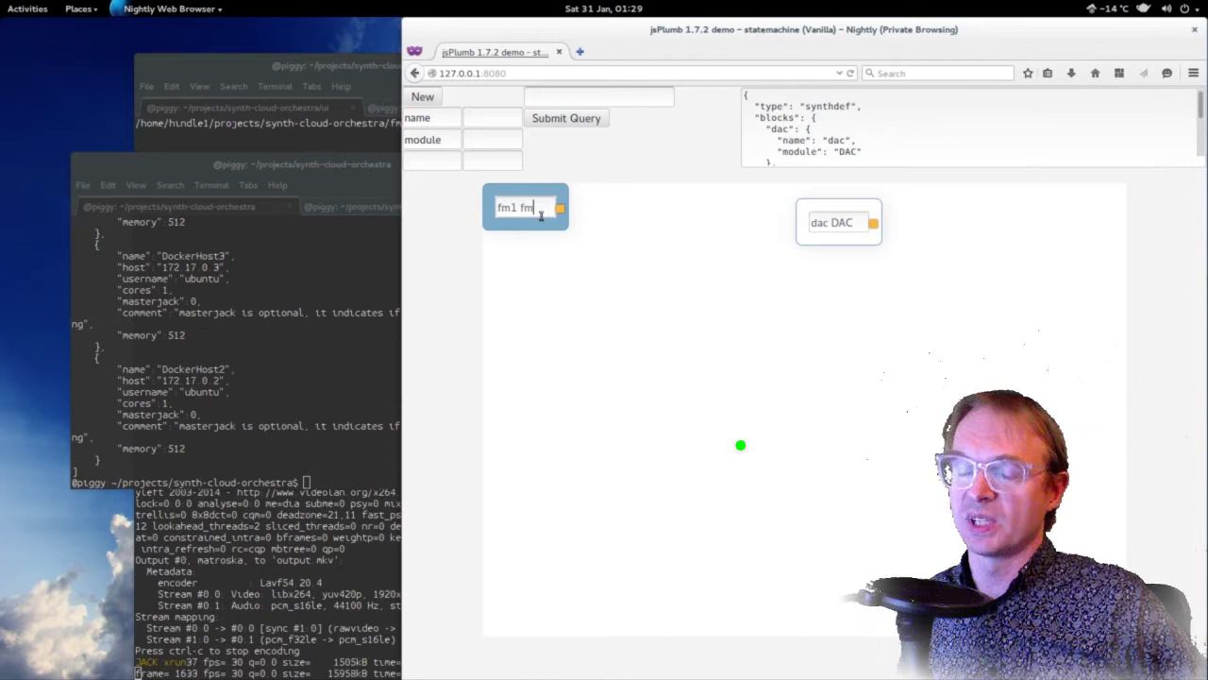
text(fm1 fm)
key(Return)
click(680, 329)
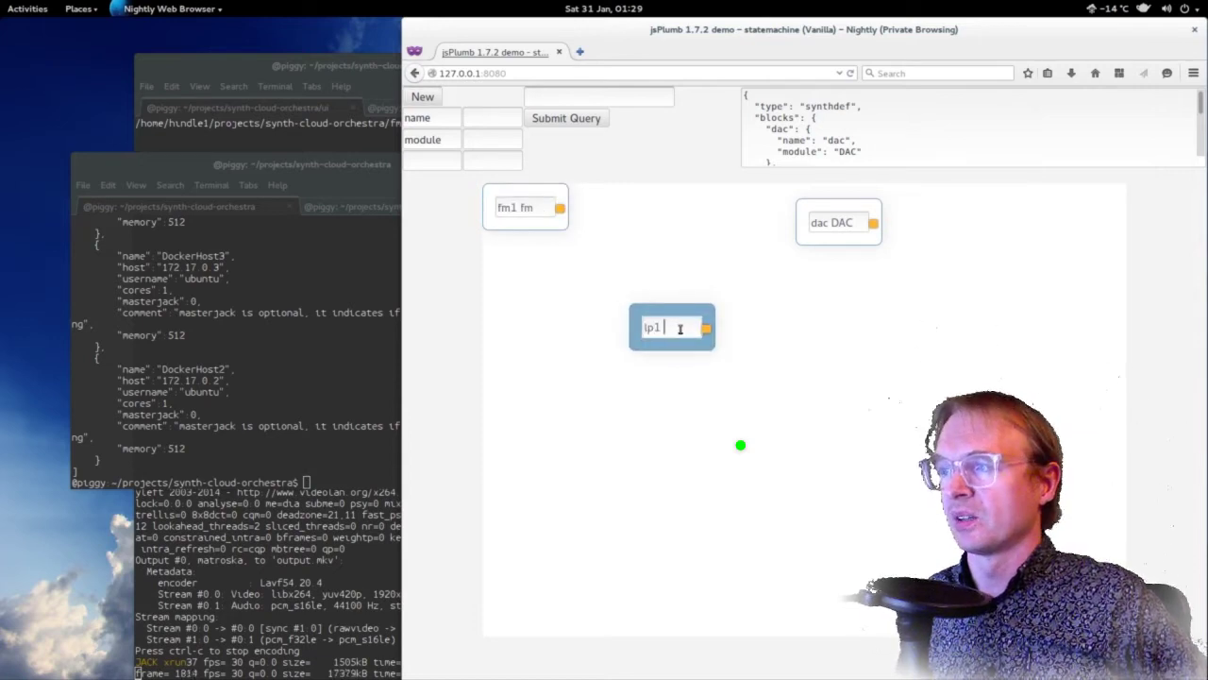
text(lp1 lp)
key(Return)
Wire fm1 and lp1 into dac, route fm1 into lp1, and move lp1 lower.
drag(560, 208, 876, 226)
drag(706, 260, 840, 227)
drag(560, 207, 676, 265)
drag(672, 269, 688, 298)
Add an 'lp2 lp' block fed by fm1 and feeding into lp1.
click(572, 340)
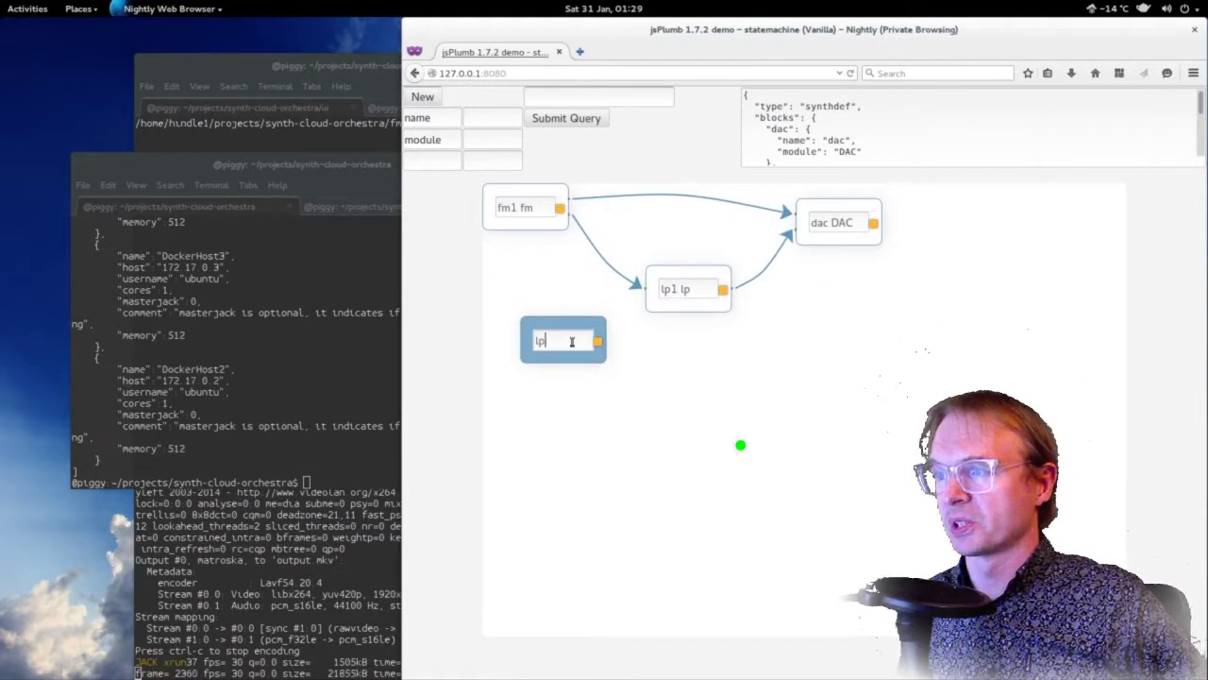
text(lp2 lp)
key(Return)
drag(598, 340, 661, 292)
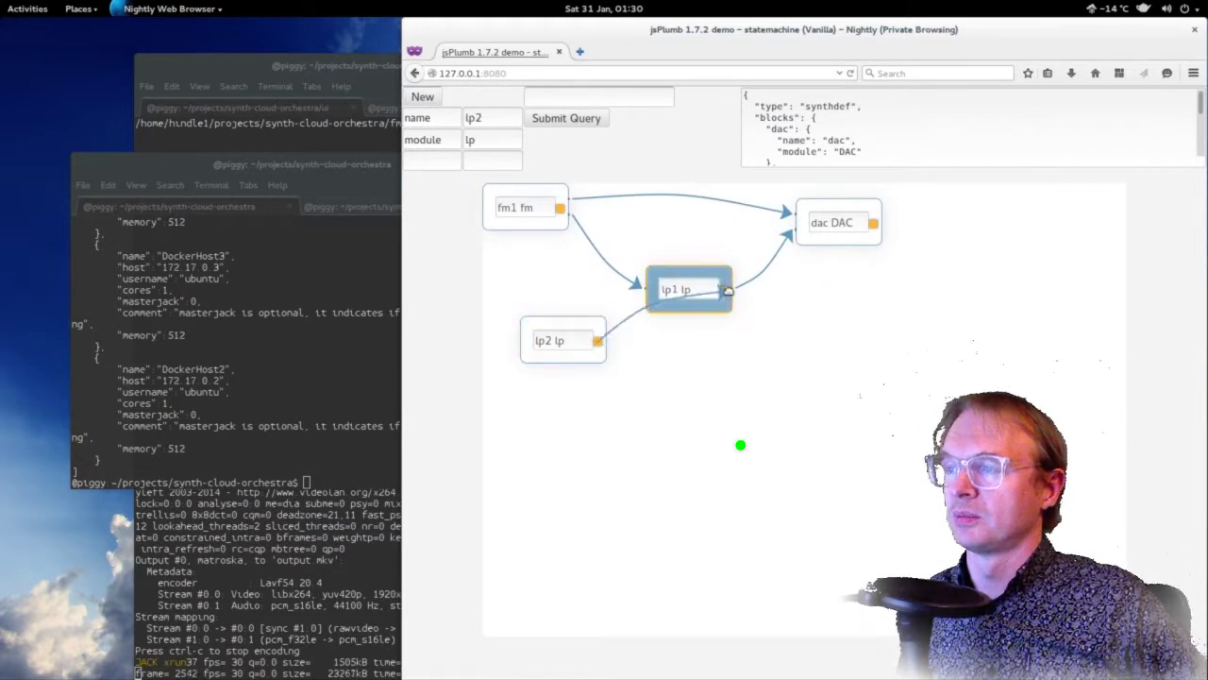
drag(560, 208, 563, 316)
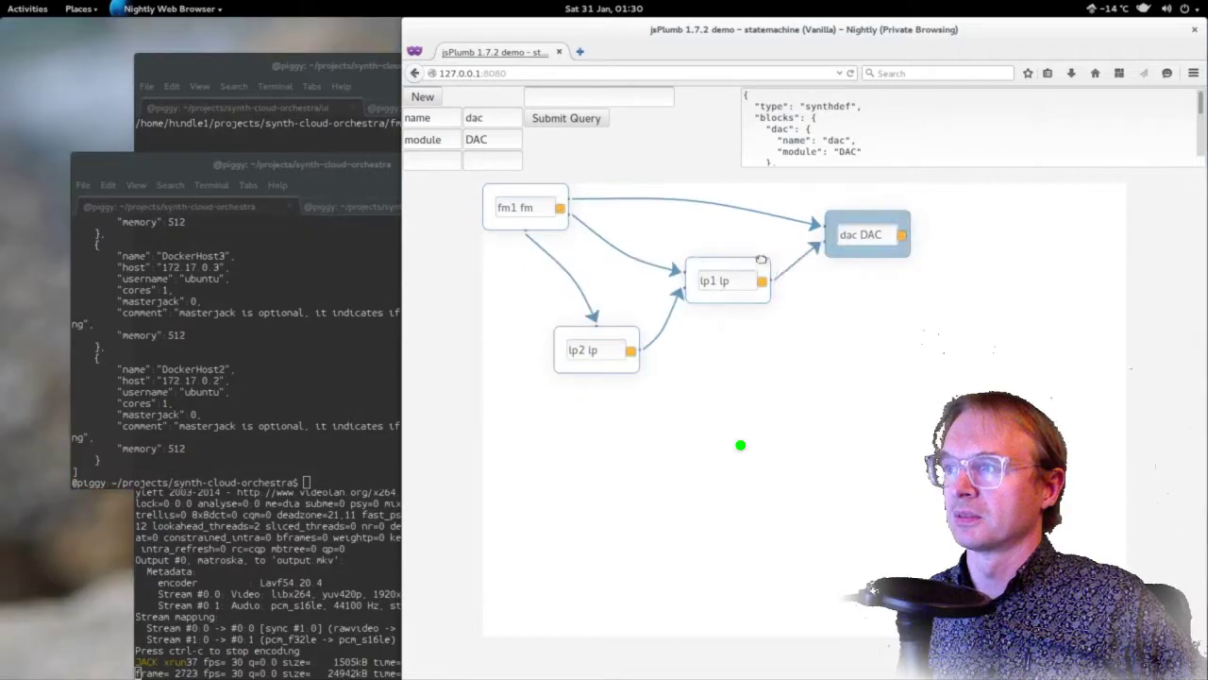
Name the graph 'fmlplp' and submit it for deployment.
scroll(850, 142, down, 10)
click(570, 97)
text(fmlplp)
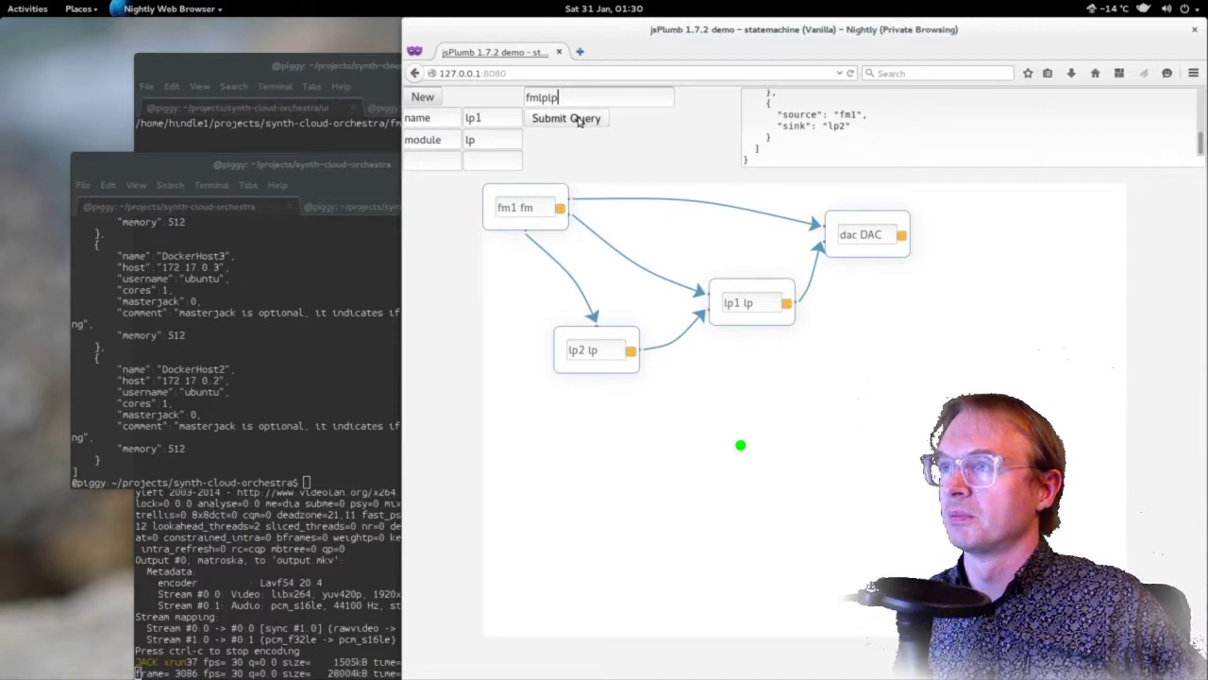
click(578, 119)
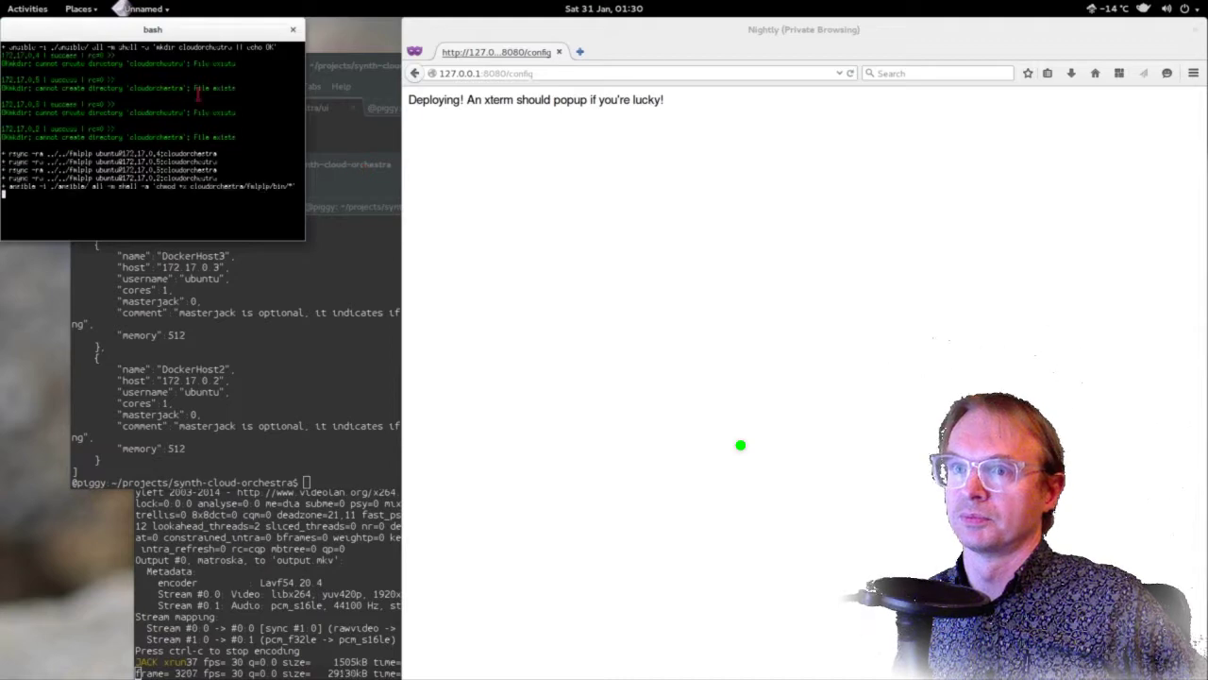
Move the deployment terminal aside and expand host667's receive ports and ffmpeg's inputs in JACK Connections.
drag(186, 30, 628, 140)
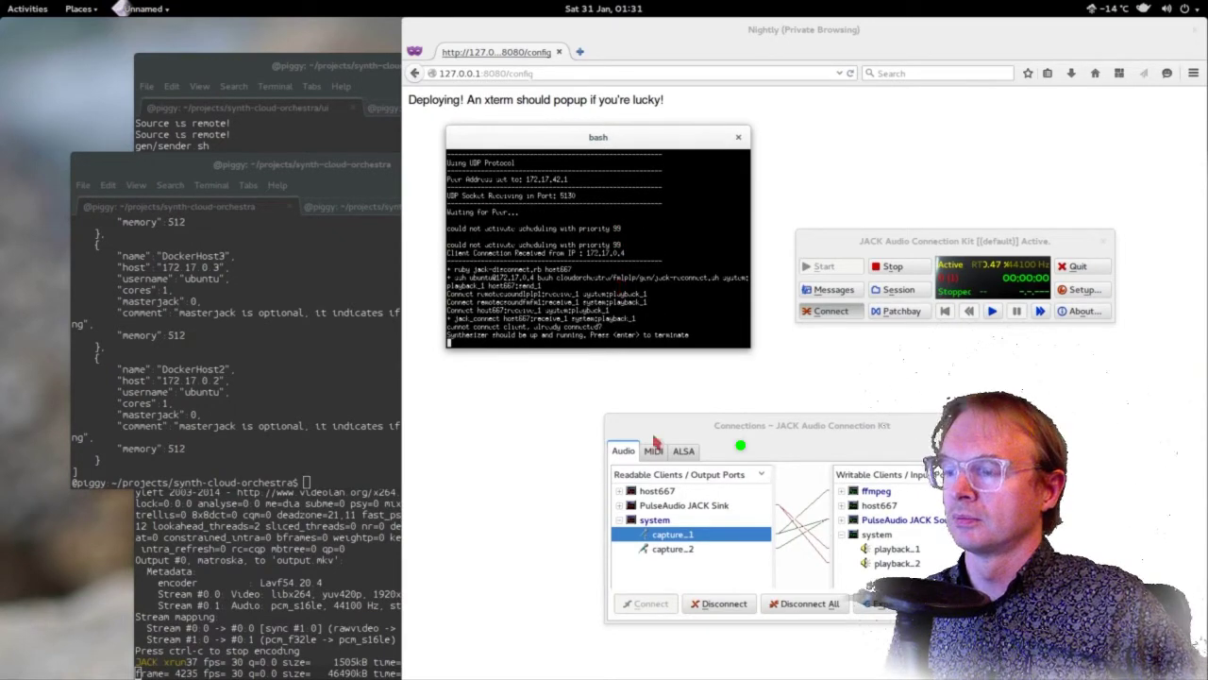
click(619, 491)
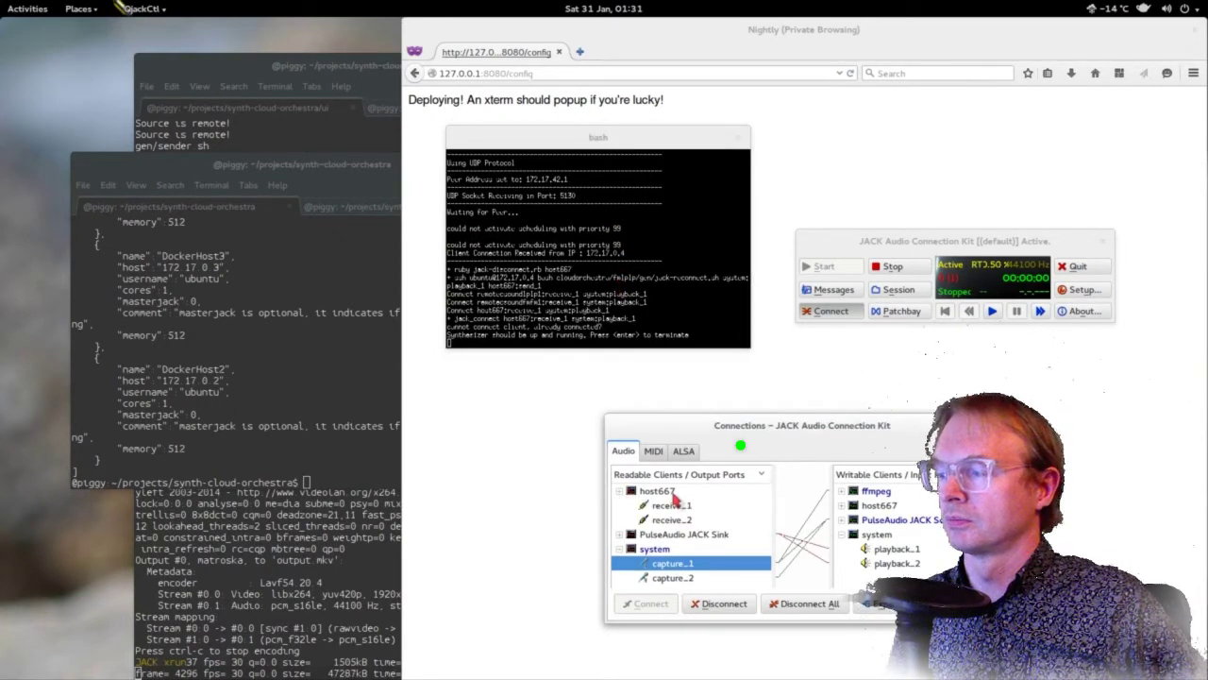
click(842, 492)
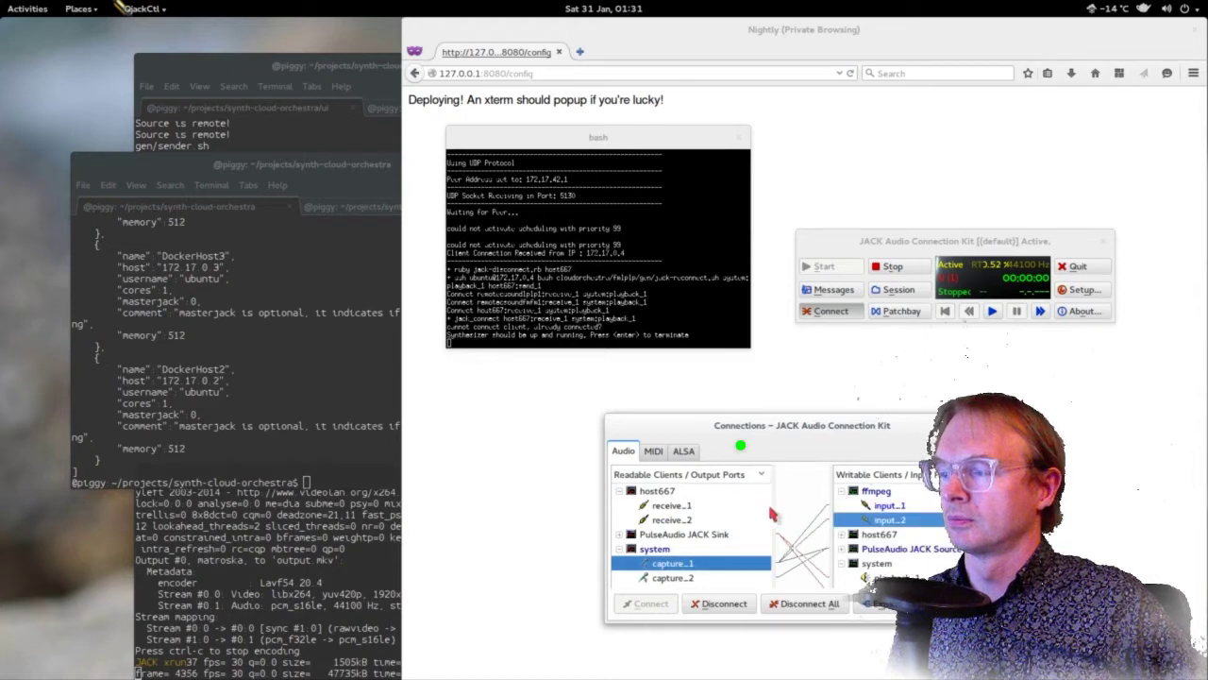